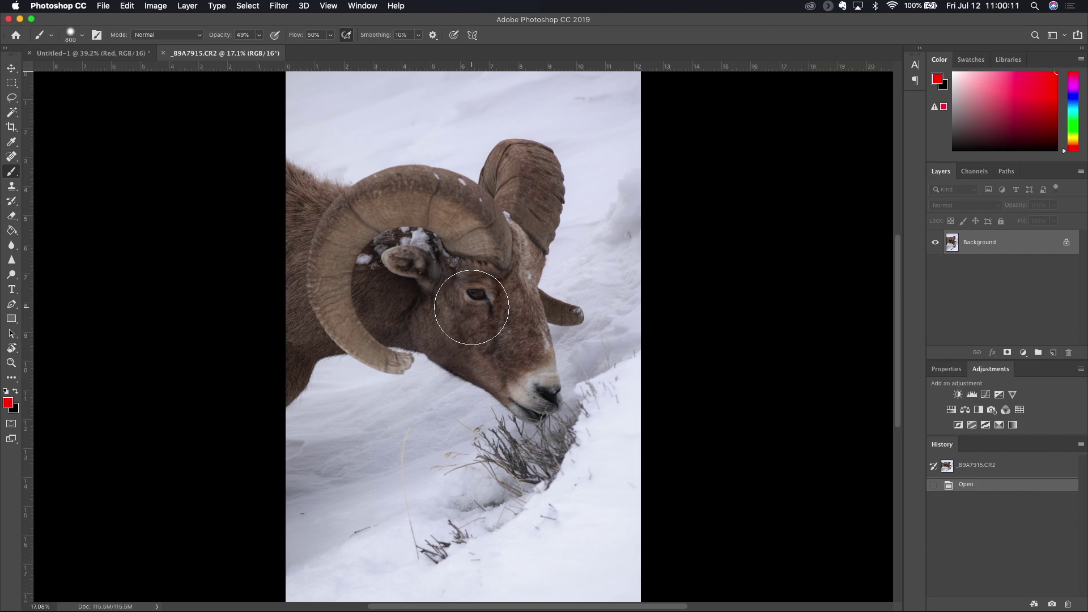
Resize the brush with the bracket keys, ending at 600 px diameter down from 800 px.
key("bracketright")
key("bracketright")
key("bracketright")
key("bracketright")
key("bracketright")
key("bracketright")
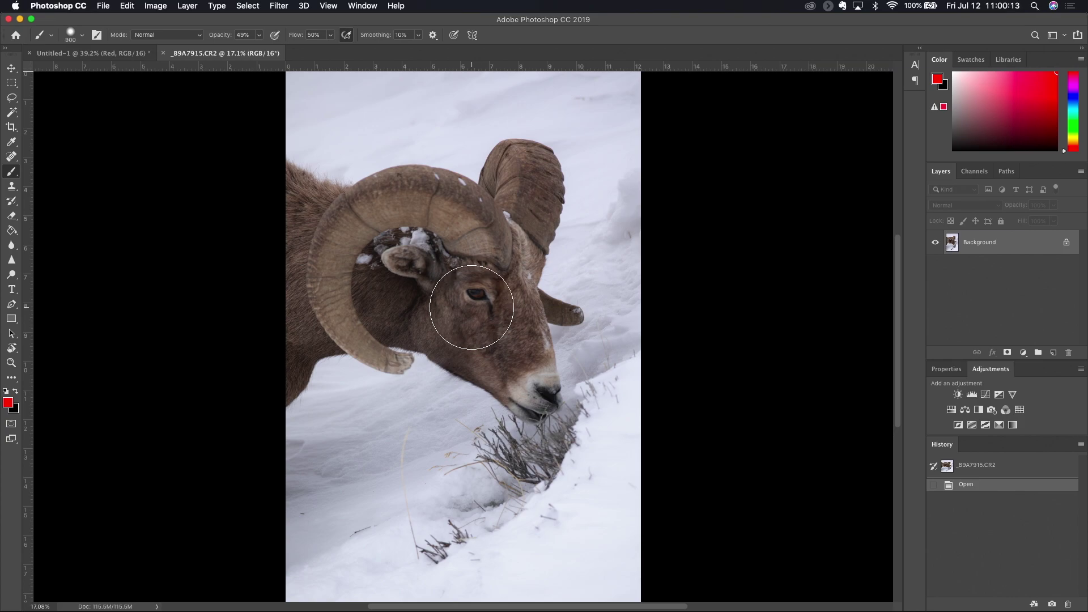
key("bracketleft")
key("bracketleft")
key("bracketleft")
key("bracketleft")
key("bracketleft")
key("bracketleft")
key("bracketleft")
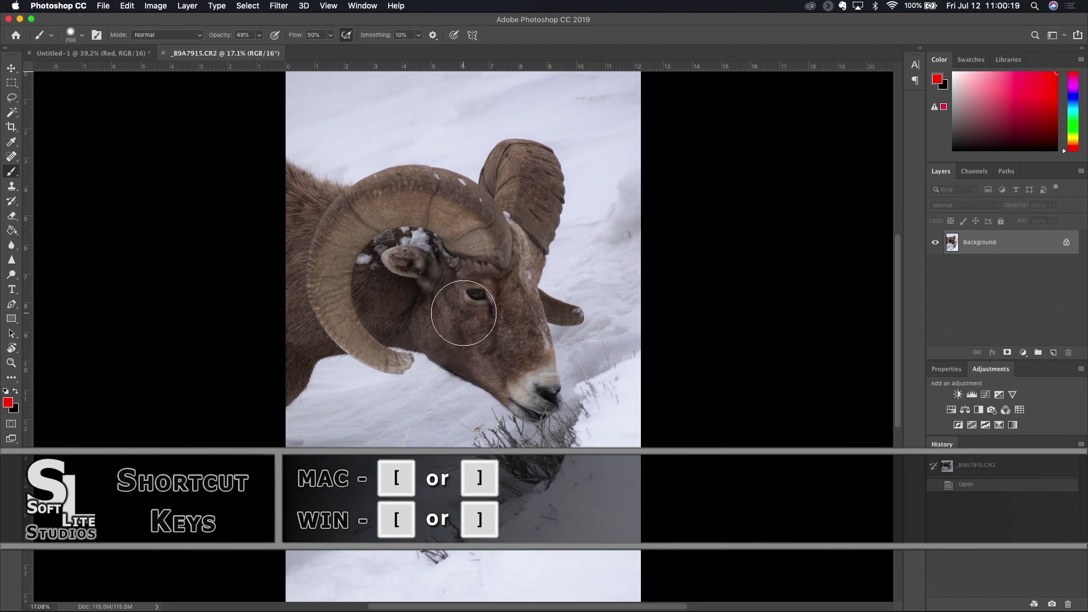
key("bracketright")
key("bracketright")
key("bracketright")
key("bracketright")
key("bracketright")
key("bracketright")
key("bracketright")
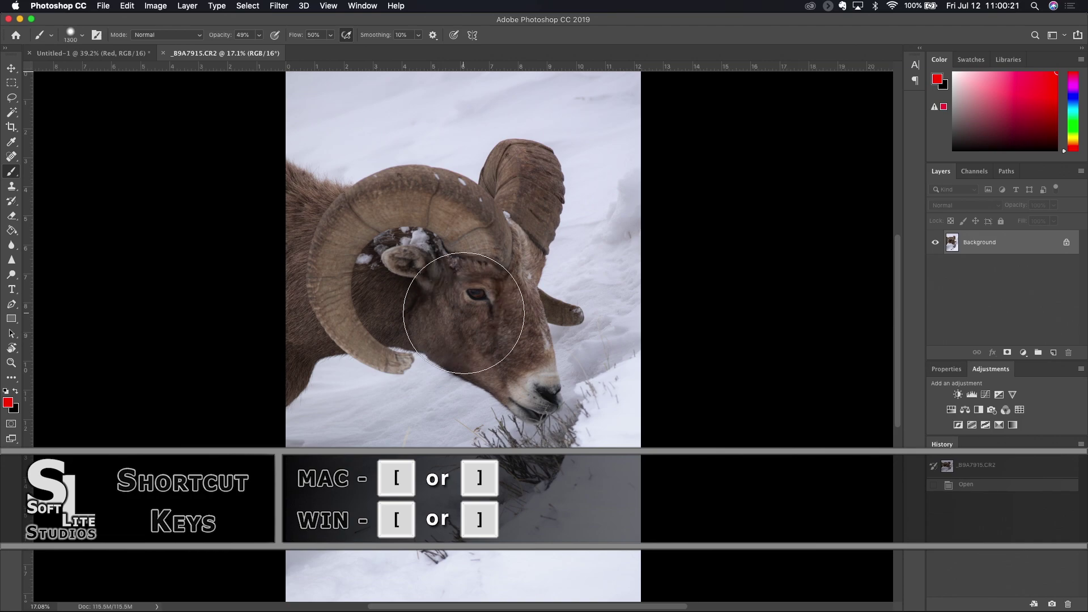
key("bracketleft")
key("bracketleft")
key("bracketleft")
key("bracketleft")
key("bracketleft")
key("bracketleft")
key("bracketleft")
key("bracketleft")
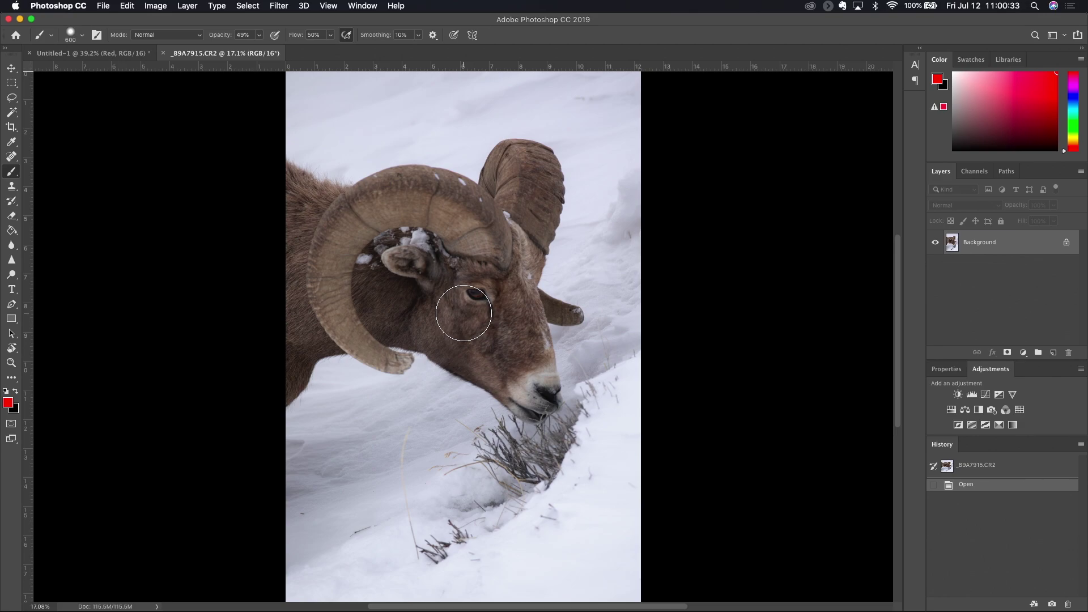
right_click(463, 314)
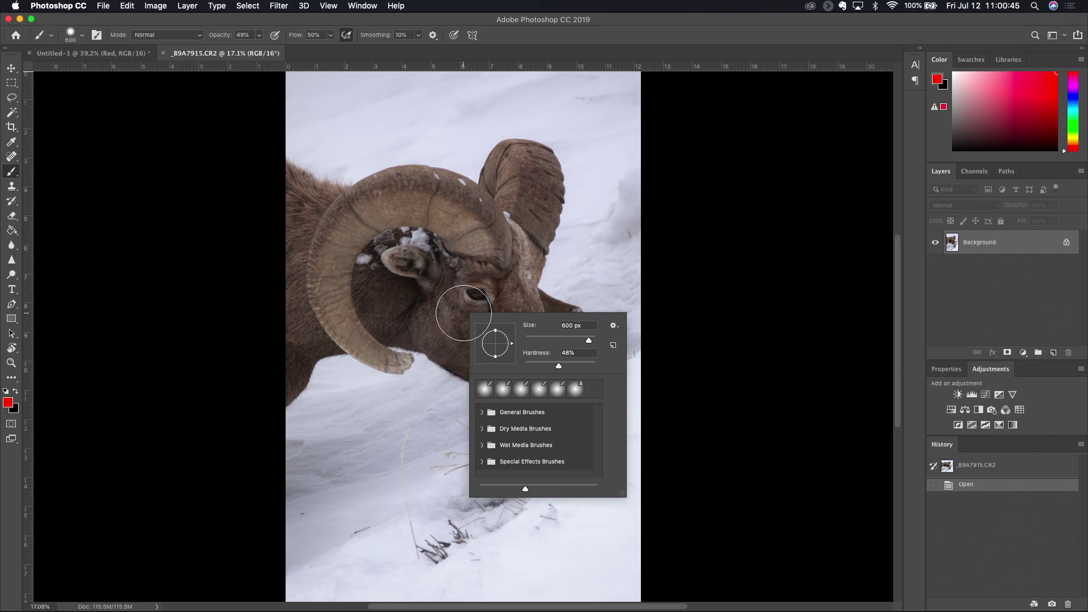
key("Return")
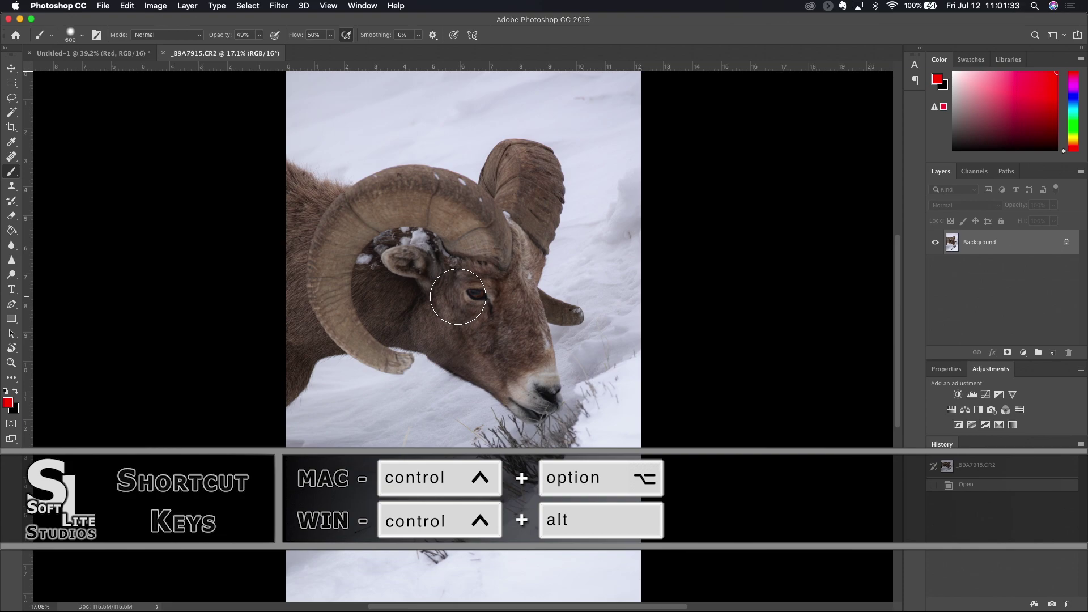
Drag the on-canvas brush HUD to enlarge the brush to about 1613 px at 43% hardness.
mouse_move(447, 293)
left_mouse_down()
mouse_move(473, 312)
mouse_move(491, 292)
mouse_move(574, 288)
left_mouse_up()
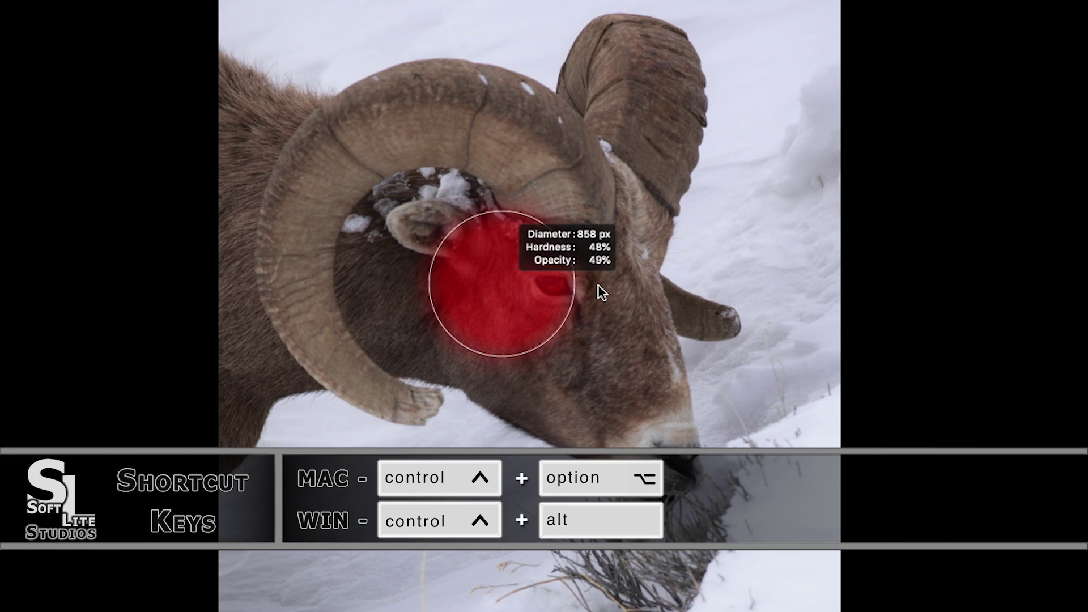
mouse_move(597, 284)
left_mouse_down()
mouse_move(695, 271)
mouse_move(718, 280)
mouse_move(529, 287)
mouse_move(679, 280)
mouse_move(610, 277)
mouse_move(647, 280)
mouse_move(636, 340)
mouse_move(651, 162)
mouse_move(595, 537)
mouse_move(654, 274)
mouse_move(652, 126)
mouse_move(635, 321)
mouse_move(638, 305)
mouse_move(585, 305)
mouse_move(652, 285)
left_mouse_up()
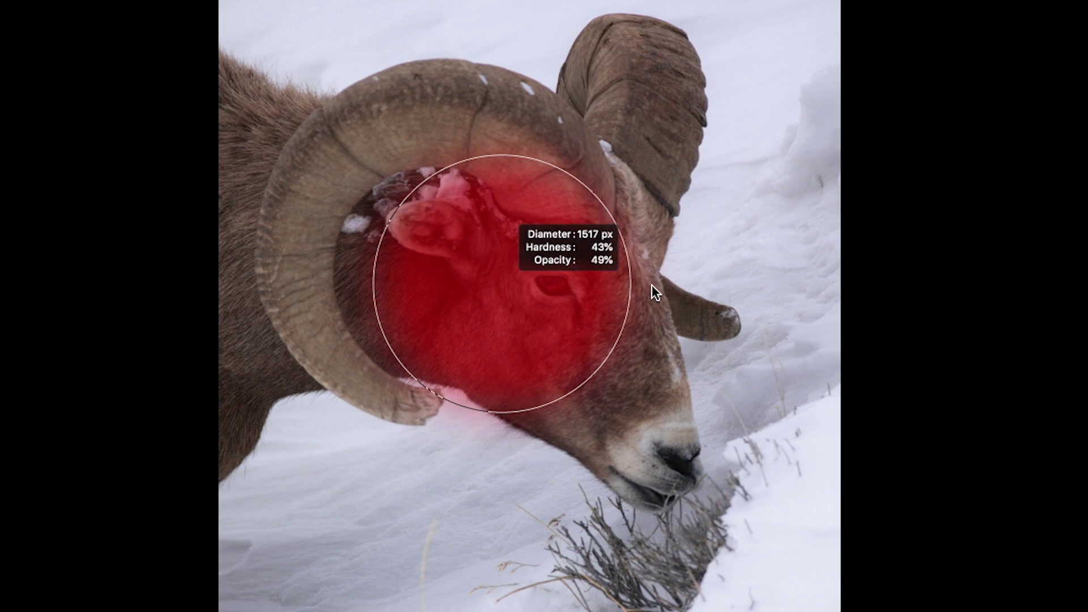
left_click_drag(651, 285, 664, 278)
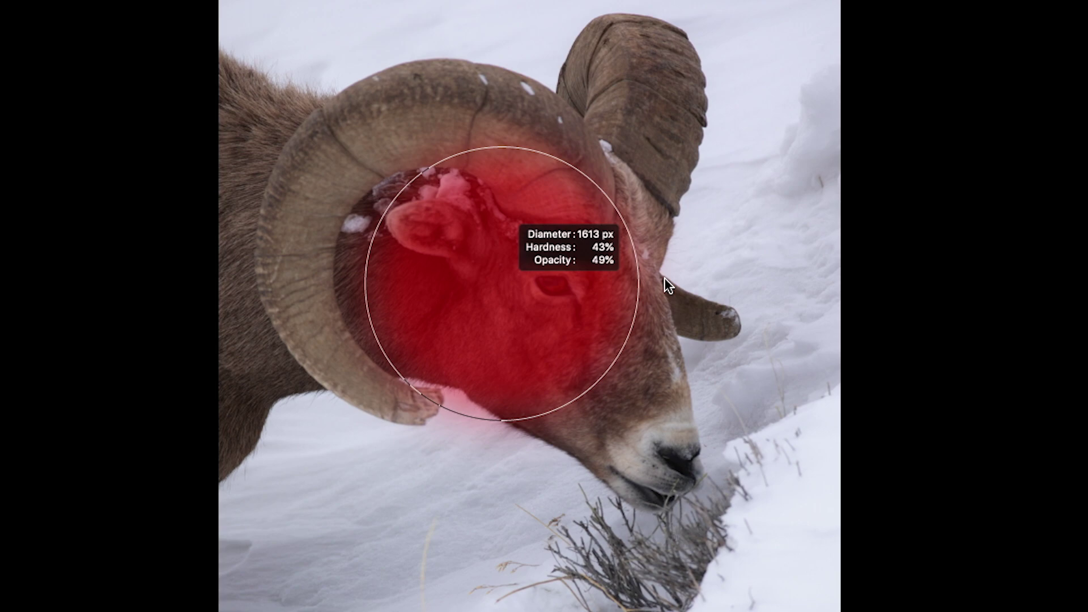
left_click_drag(664, 278, 664, 278)
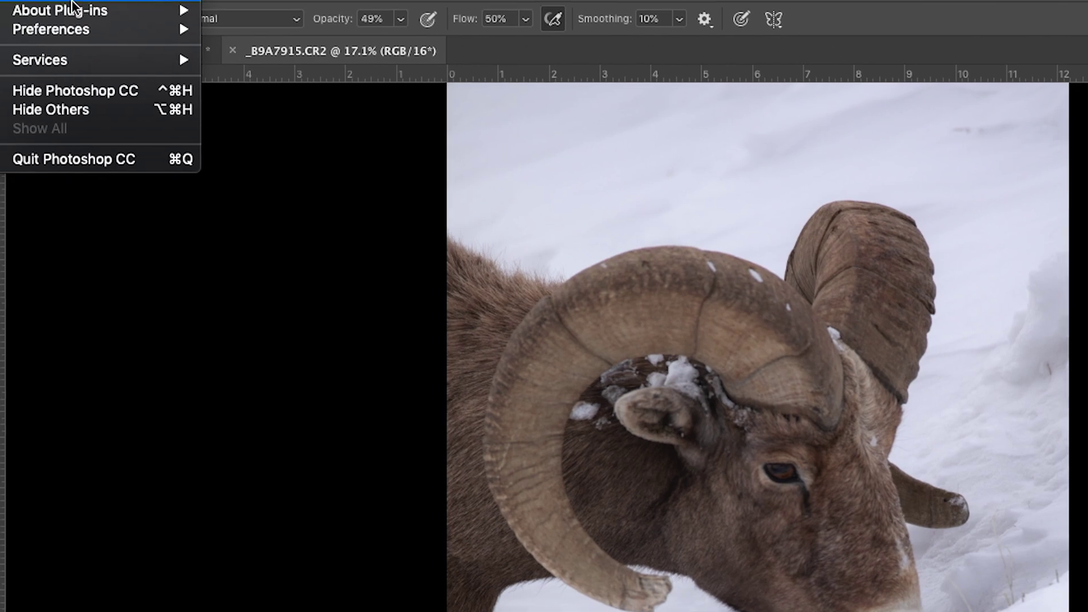
Disable 'Vary Round Brush Hardness based on HUD vertical movement' in the Tools preferences.
mouse_move(100, 56)
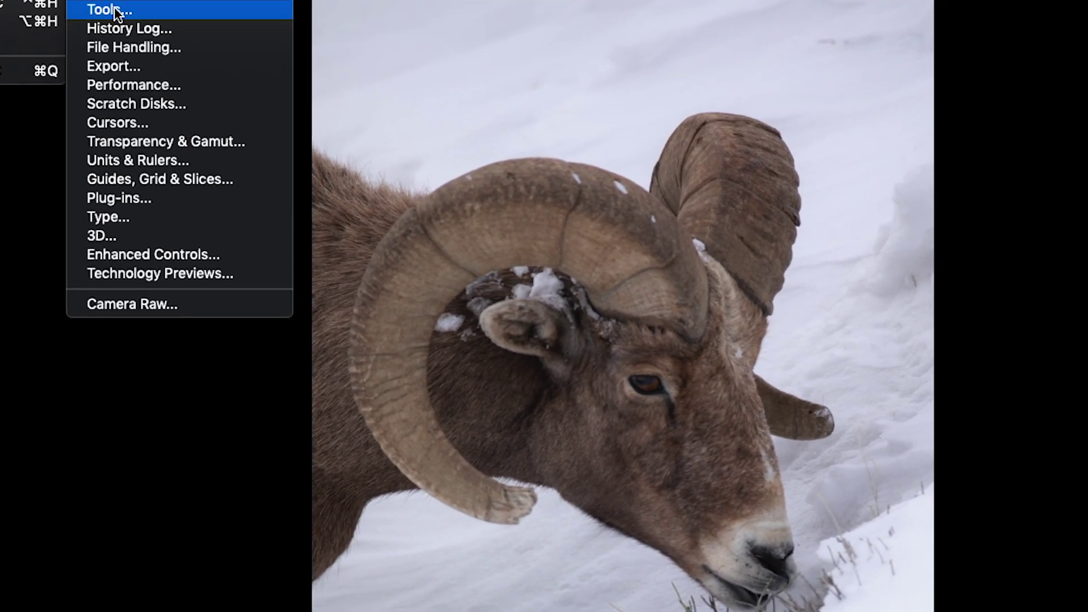
left_click(184, 61)
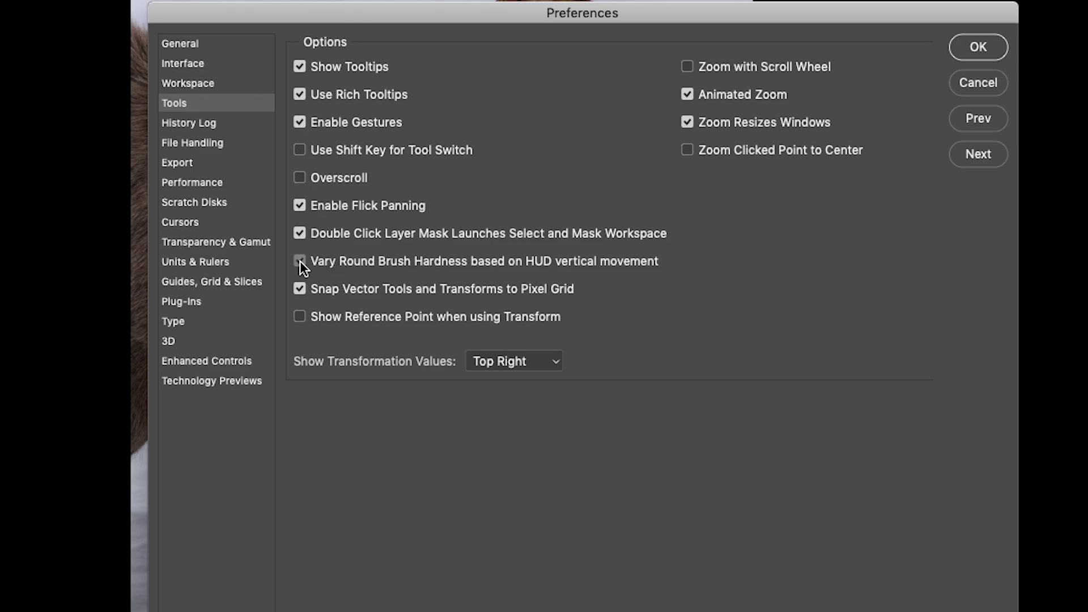
left_click(978, 49)
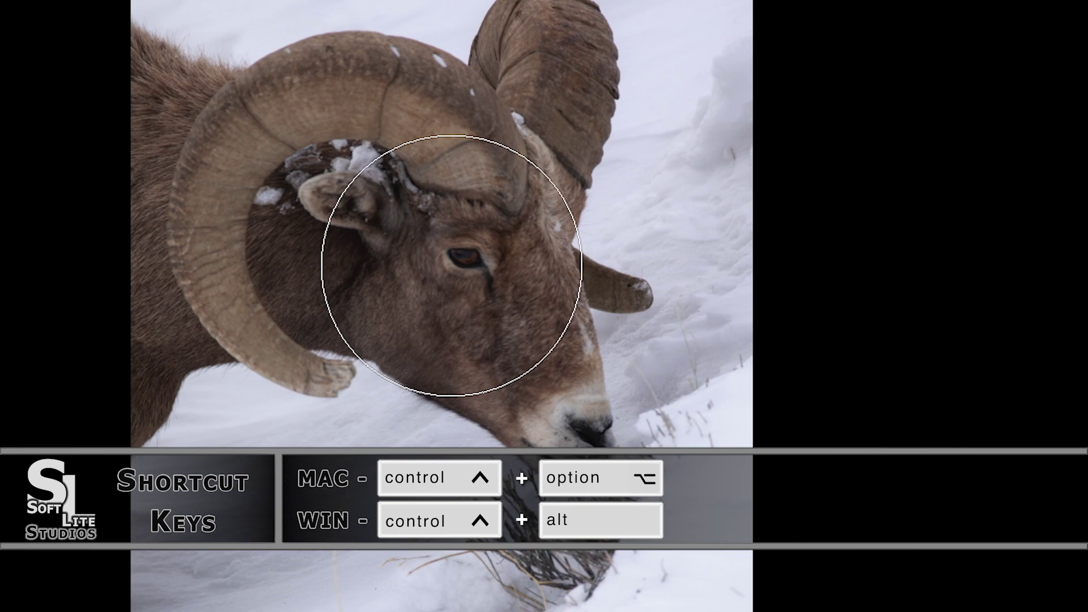
Drag the brush HUD to reach 1643 px diameter and lower opacity from 49% to 43%.
left_click_drag(452, 265, 451, 264)
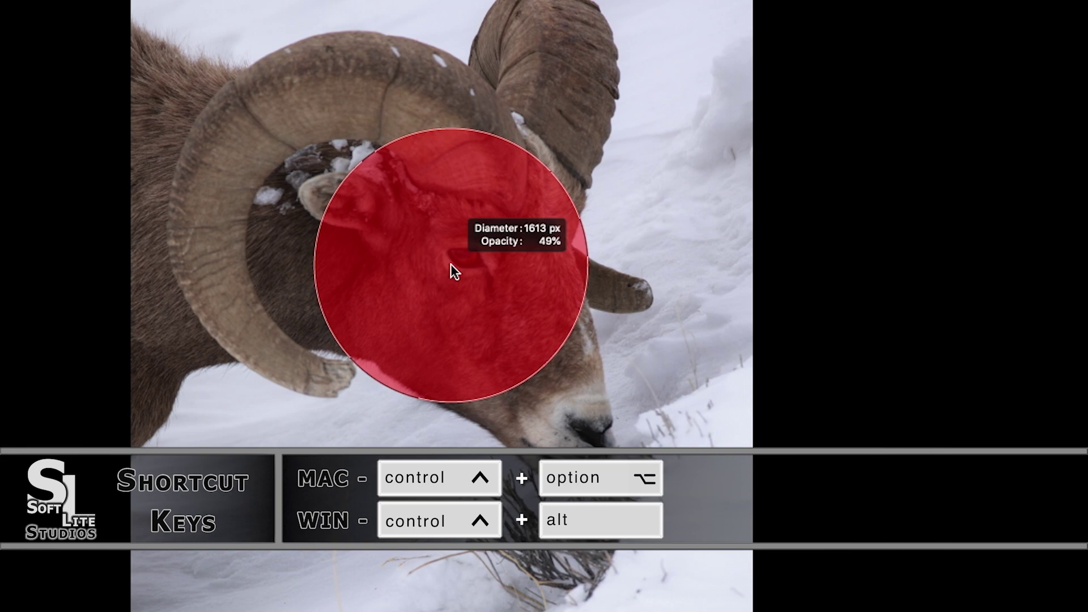
mouse_move(450, 263)
left_mouse_down()
mouse_move(460, 97)
mouse_move(436, 470)
mouse_move(443, 226)
left_mouse_up()
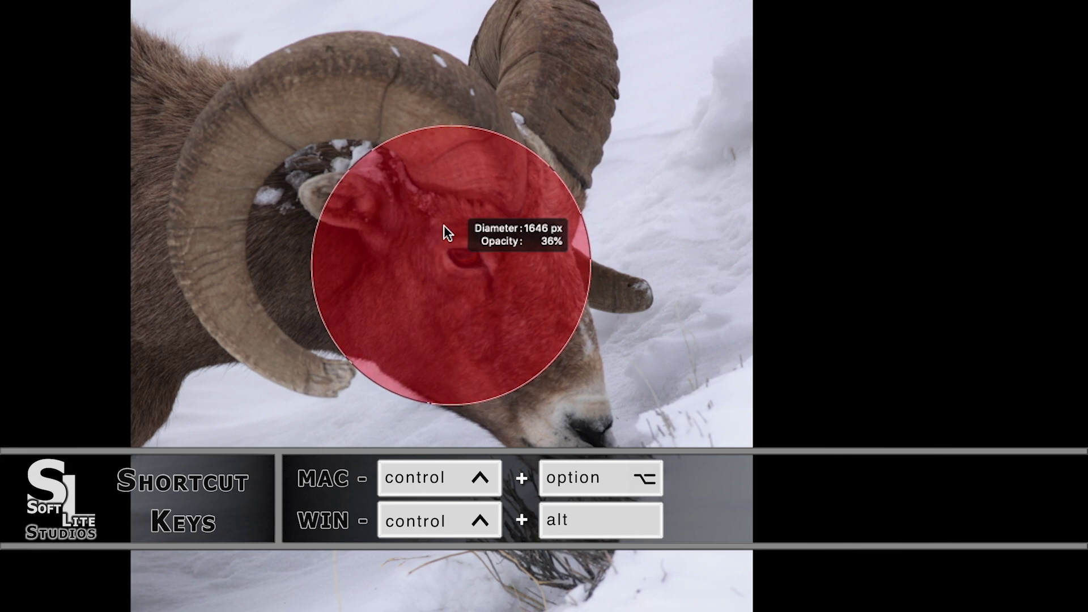
mouse_move(444, 226)
left_mouse_down()
mouse_move(444, 207)
mouse_move(433, 297)
left_mouse_up()
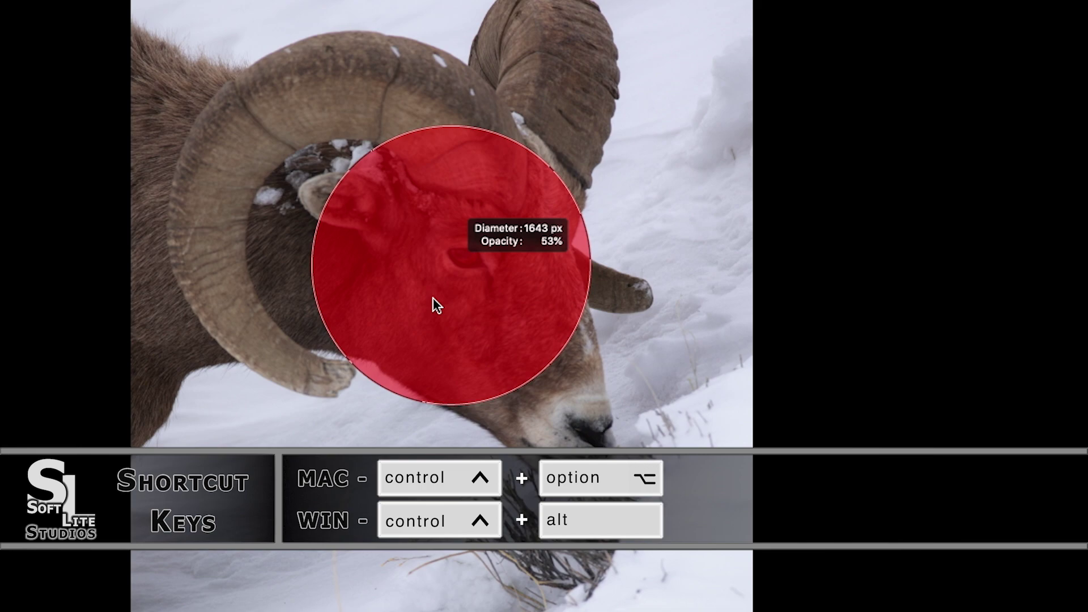
mouse_move(433, 297)
left_mouse_down()
mouse_move(441, 237)
mouse_move(426, 307)
mouse_move(433, 260)
left_mouse_up()
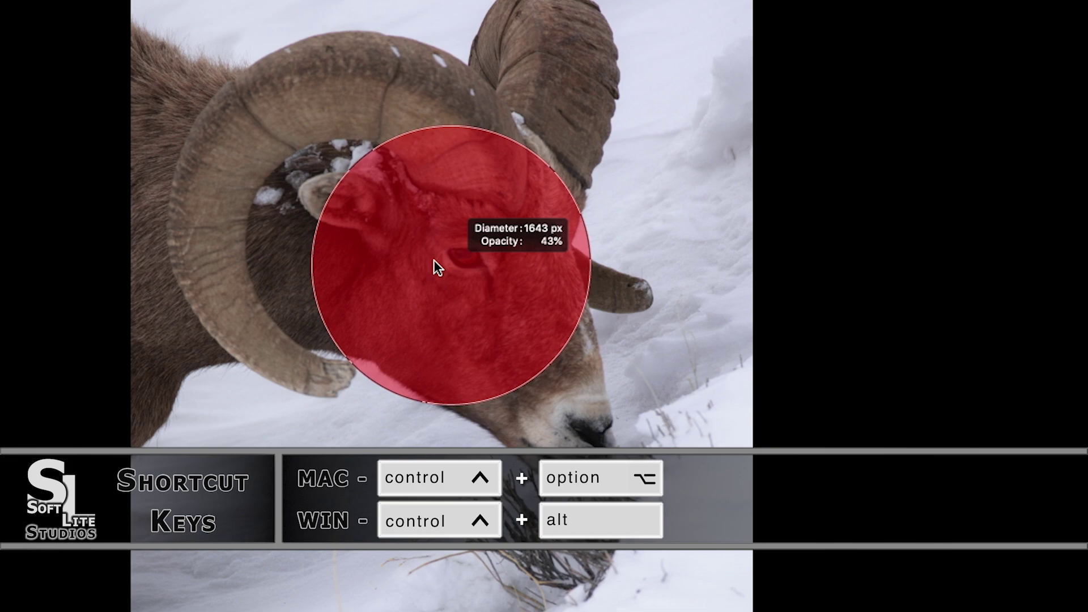
left_click_drag(433, 259, 434, 261)
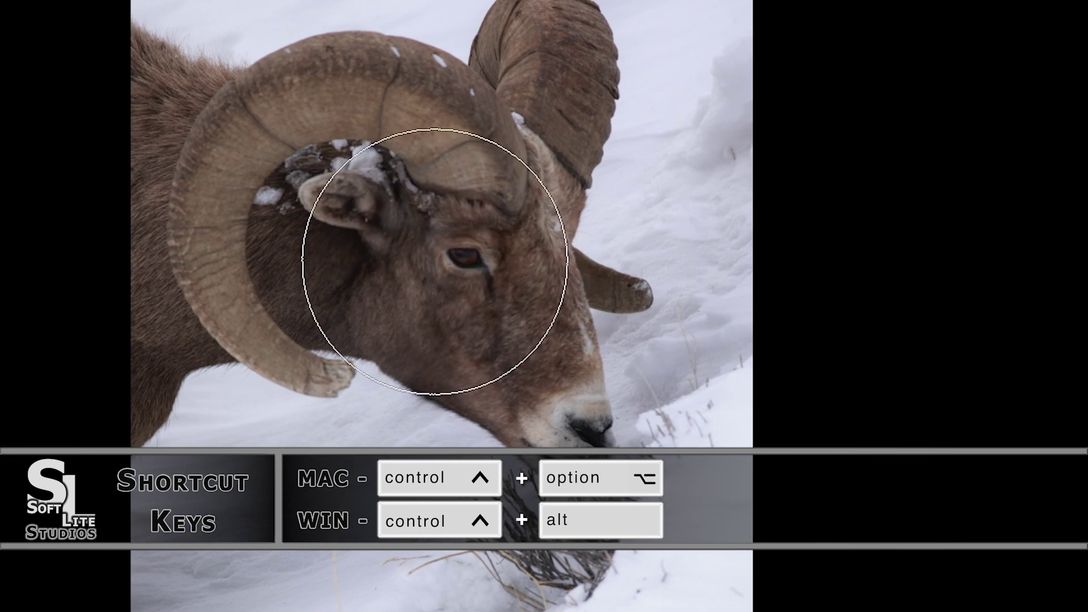